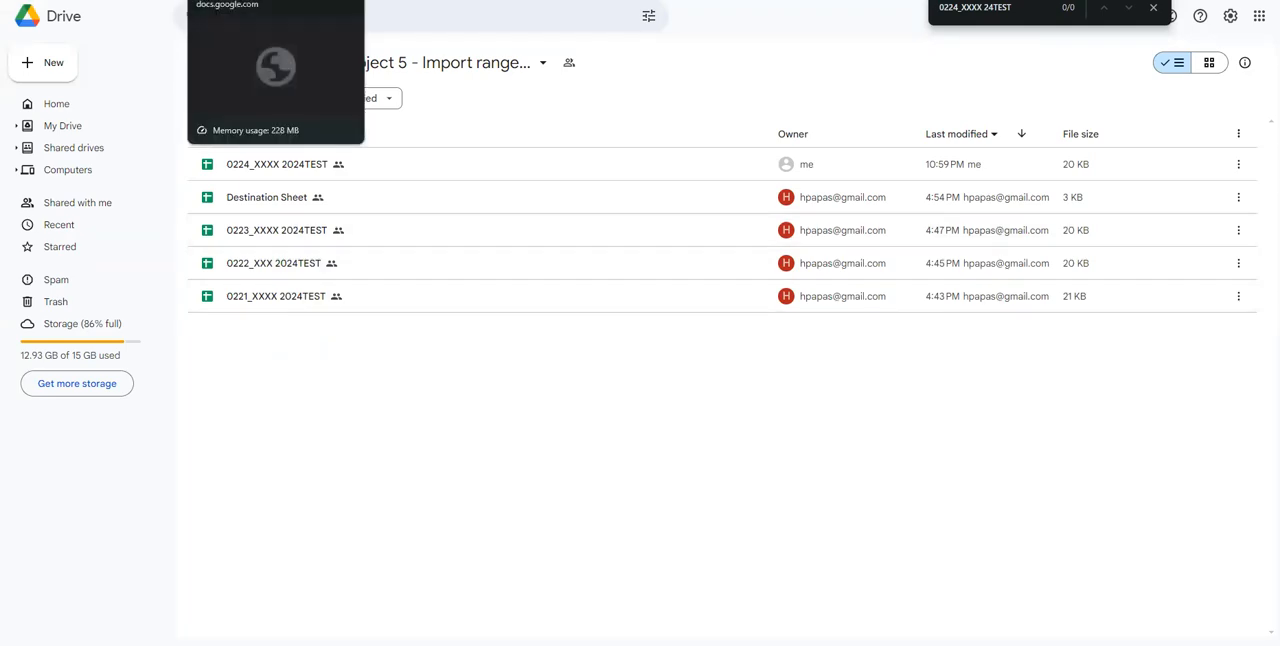
left_click(250, 1)
left_click(343, 190)
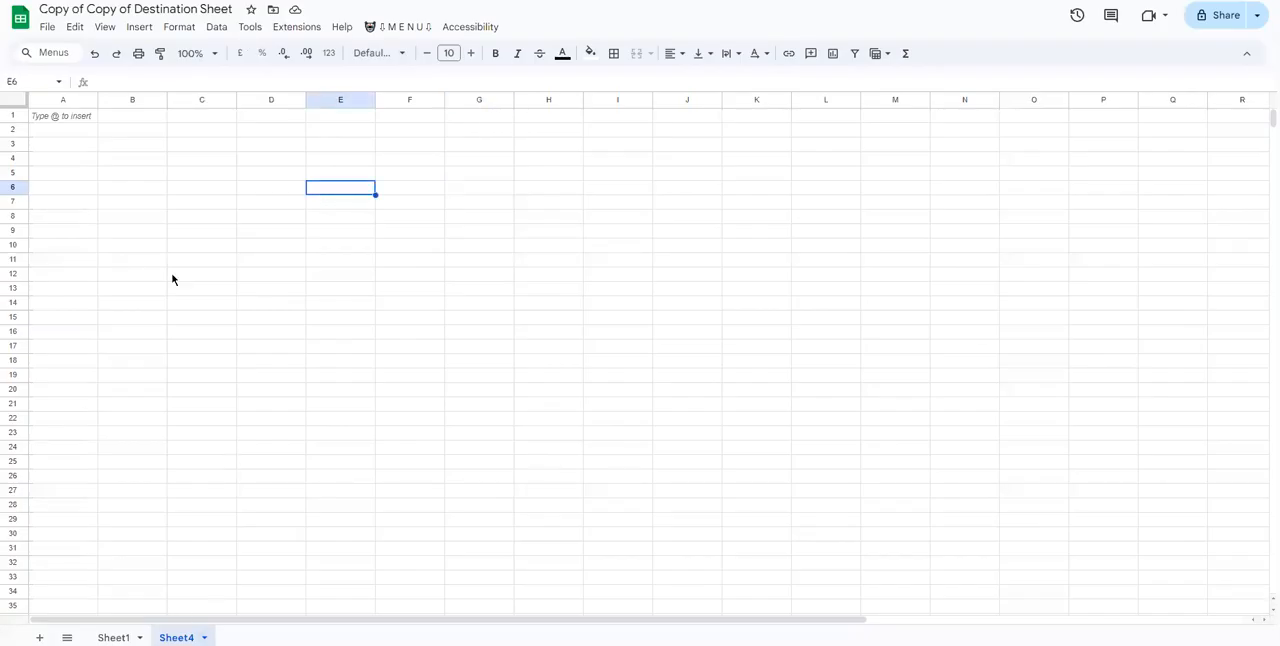
left_click(74, 133)
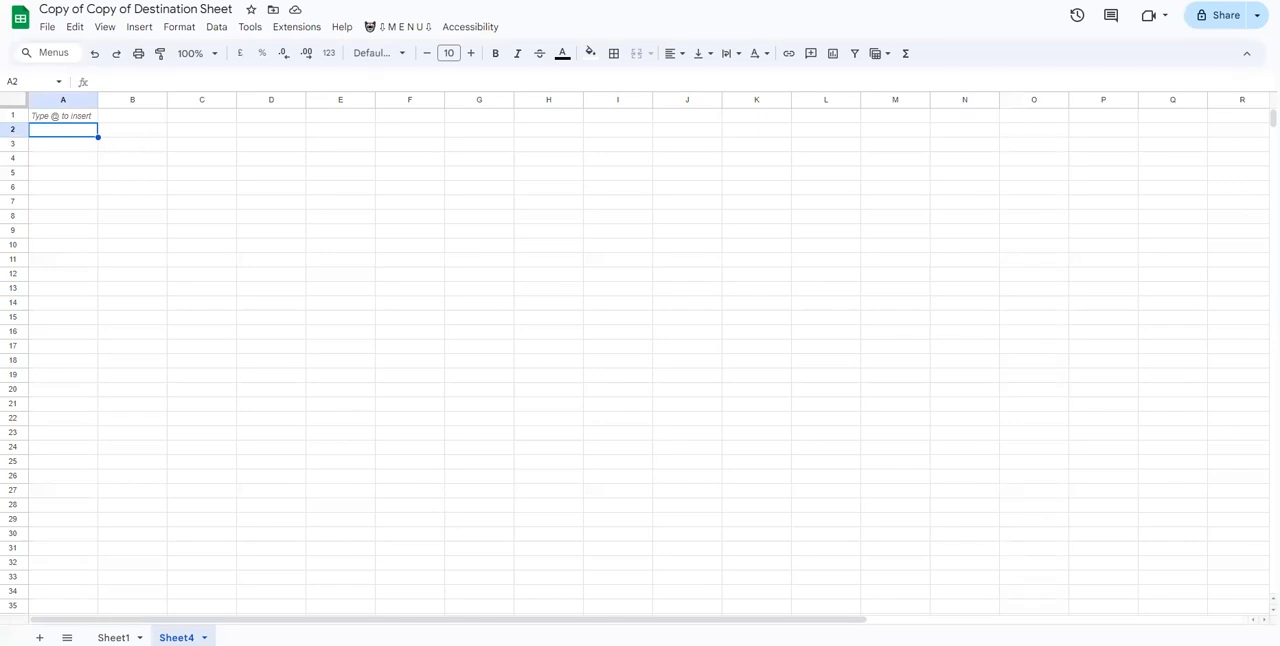
key("ctrl+shift+Tab")
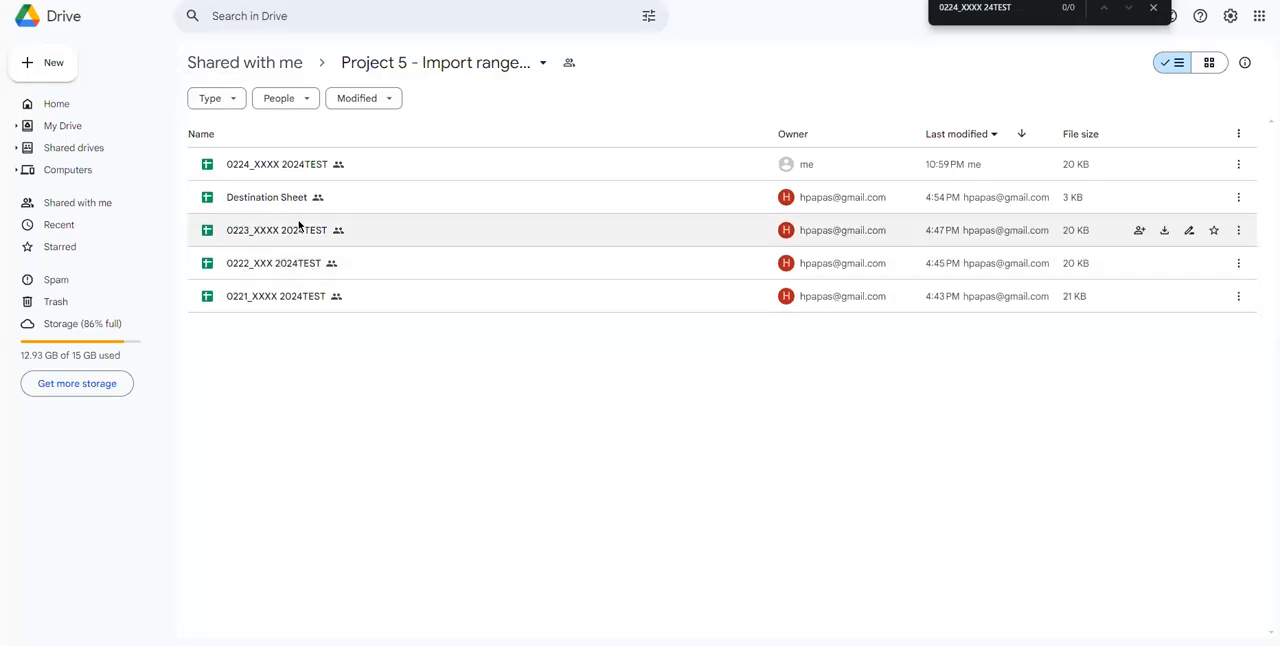
key("ctrl+Tab")
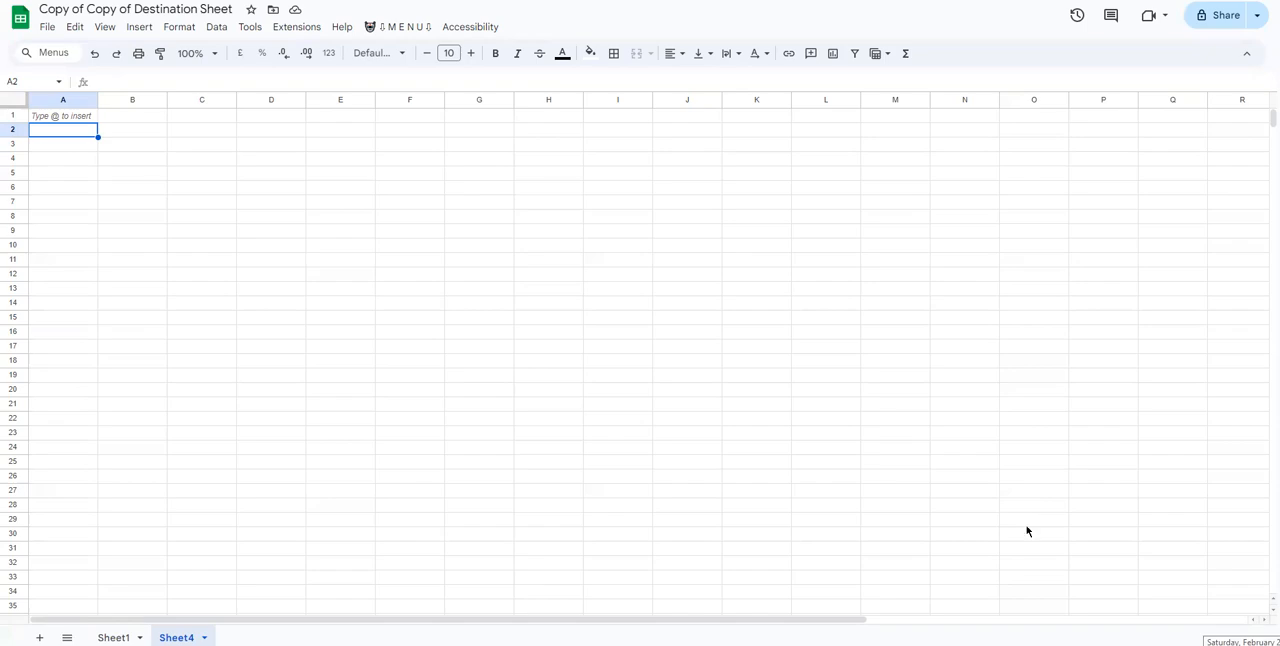
Move the file 0224_XXXX 2024TEST in the shared Project 5 folder to the trash.
key("ctrl+Tab")
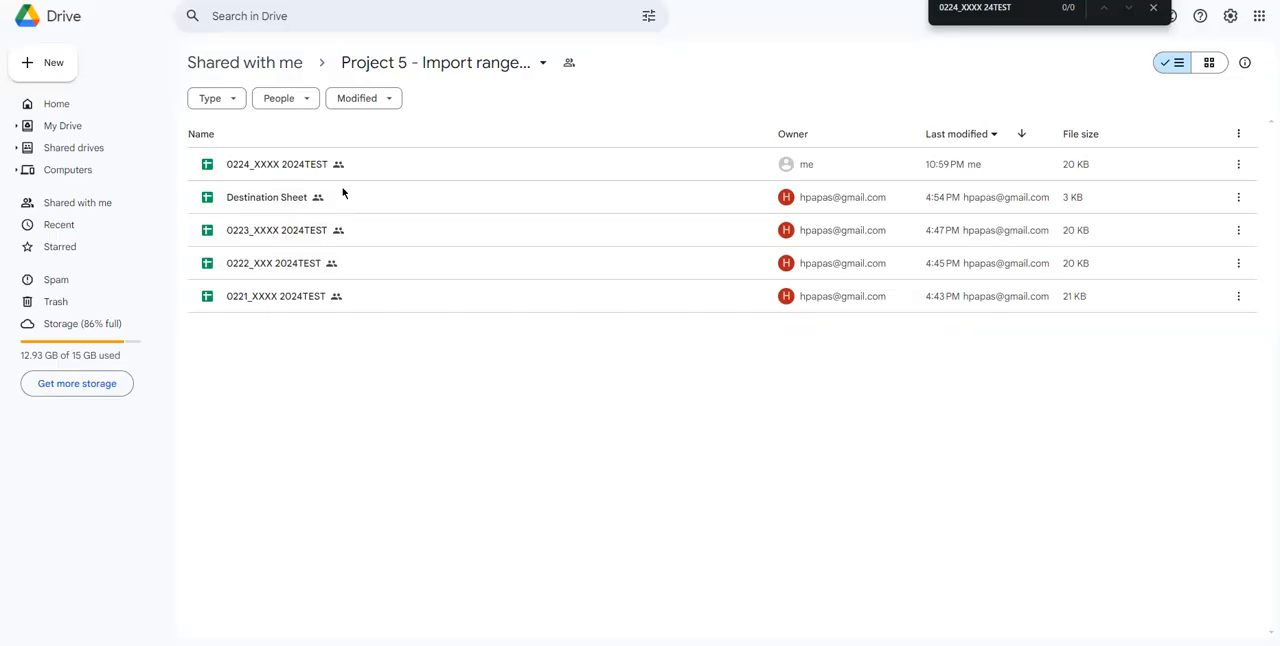
left_click(291, 171)
key("Delete")
key("Return")
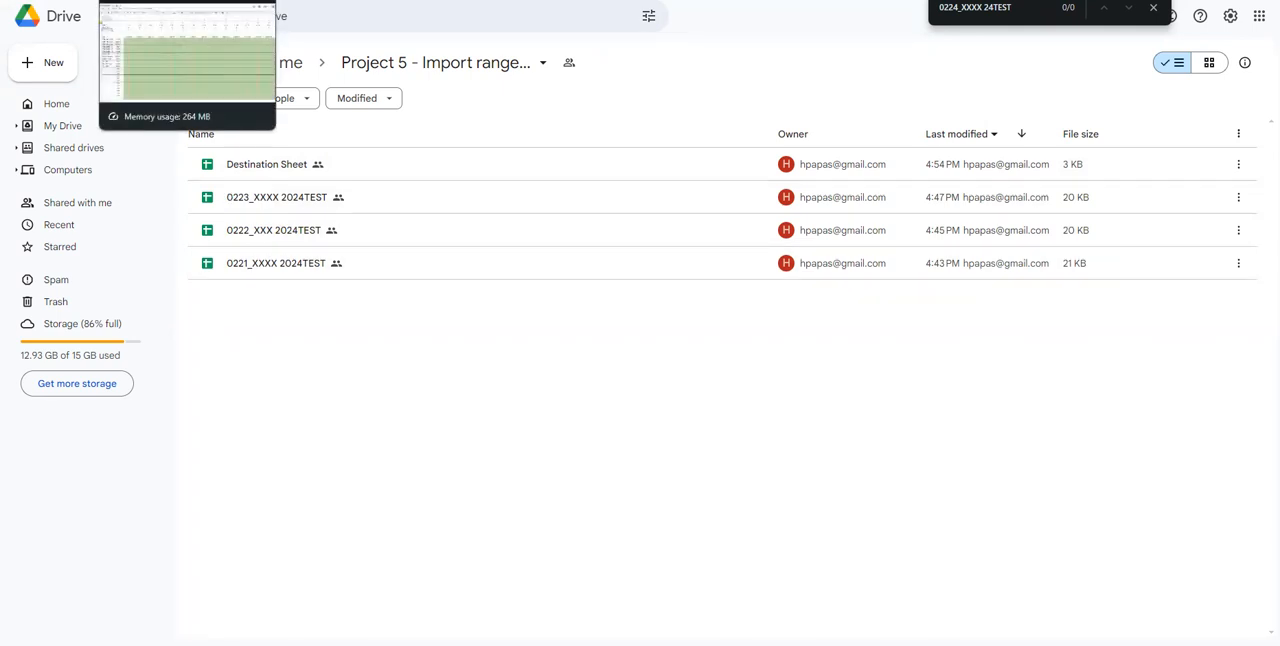
Run the custom Update Sheet script on Sheet4 of Copy of Copy of Destination Sheet and check the output in cell A2.
left_click(290, 0)
left_click(351, 258)
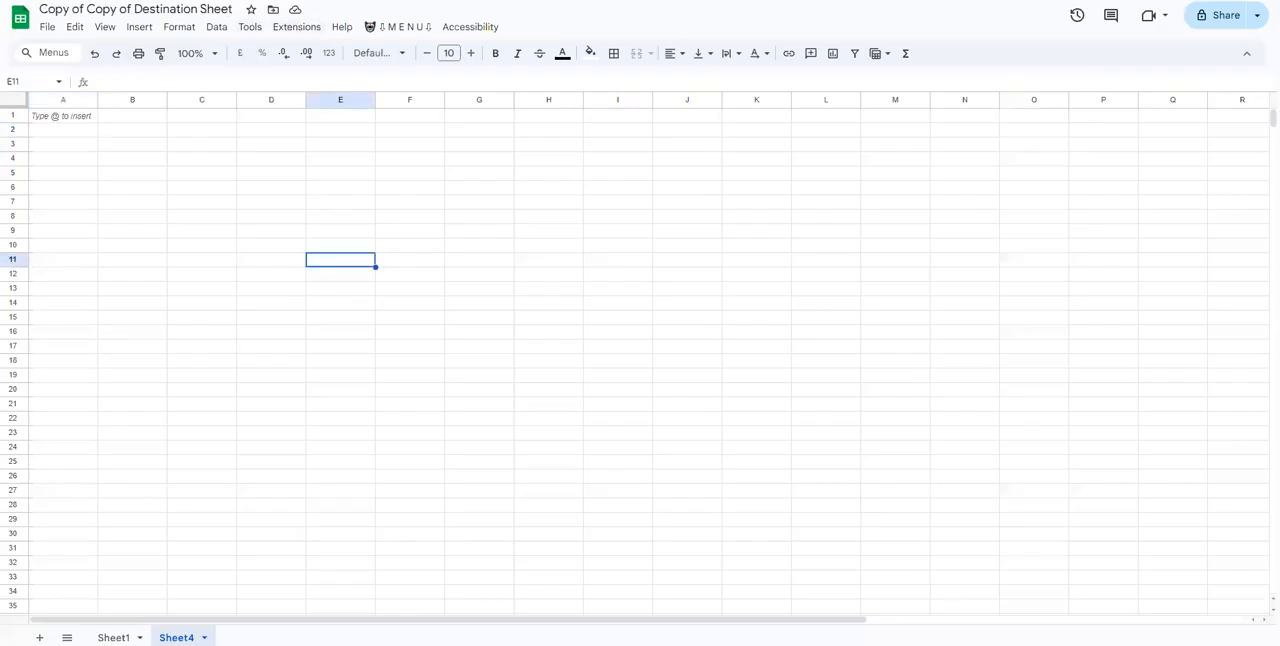
left_click(392, 26)
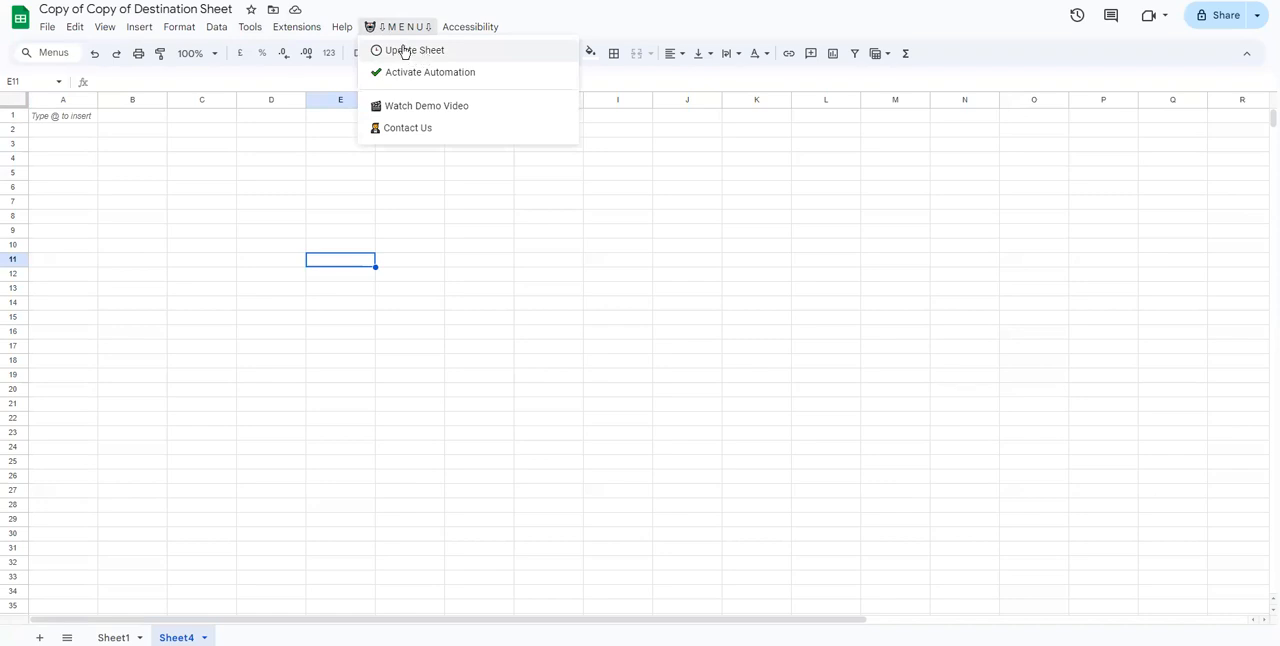
left_click(405, 50)
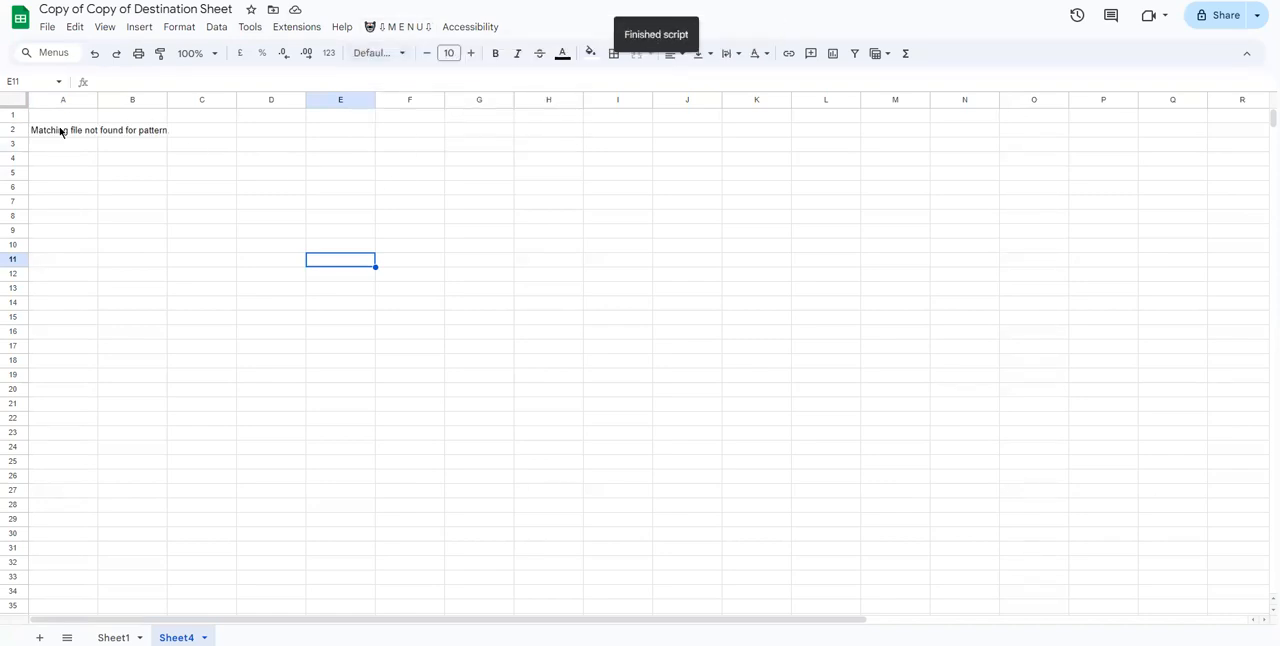
left_click(58, 130)
left_click(58, 145)
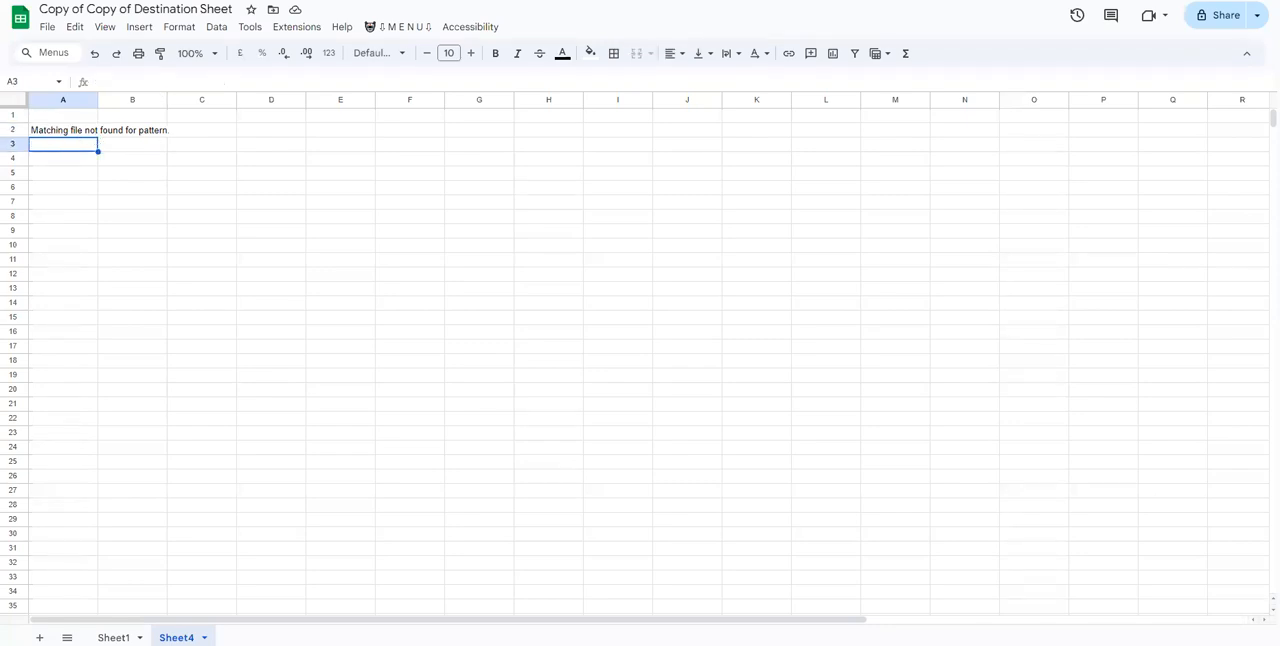
left_click(62, 133)
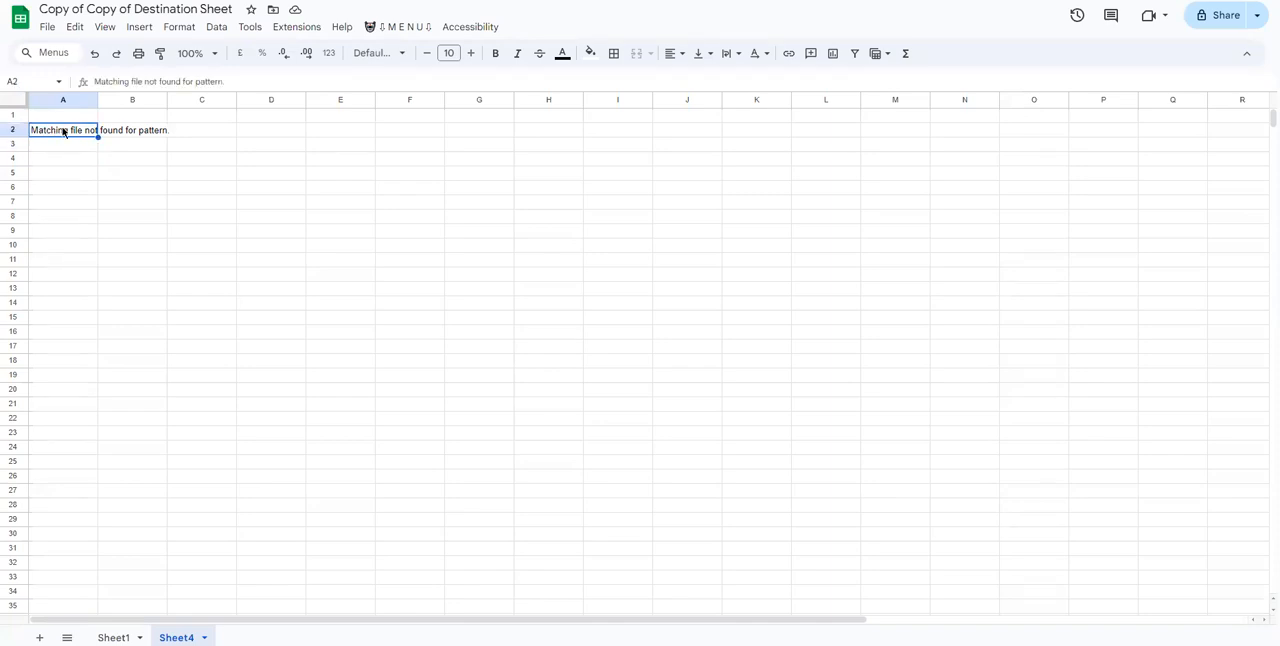
Make a copy of the file 0223_XXXX 2024TEST in the shared Drive folder.
left_click(140, 1)
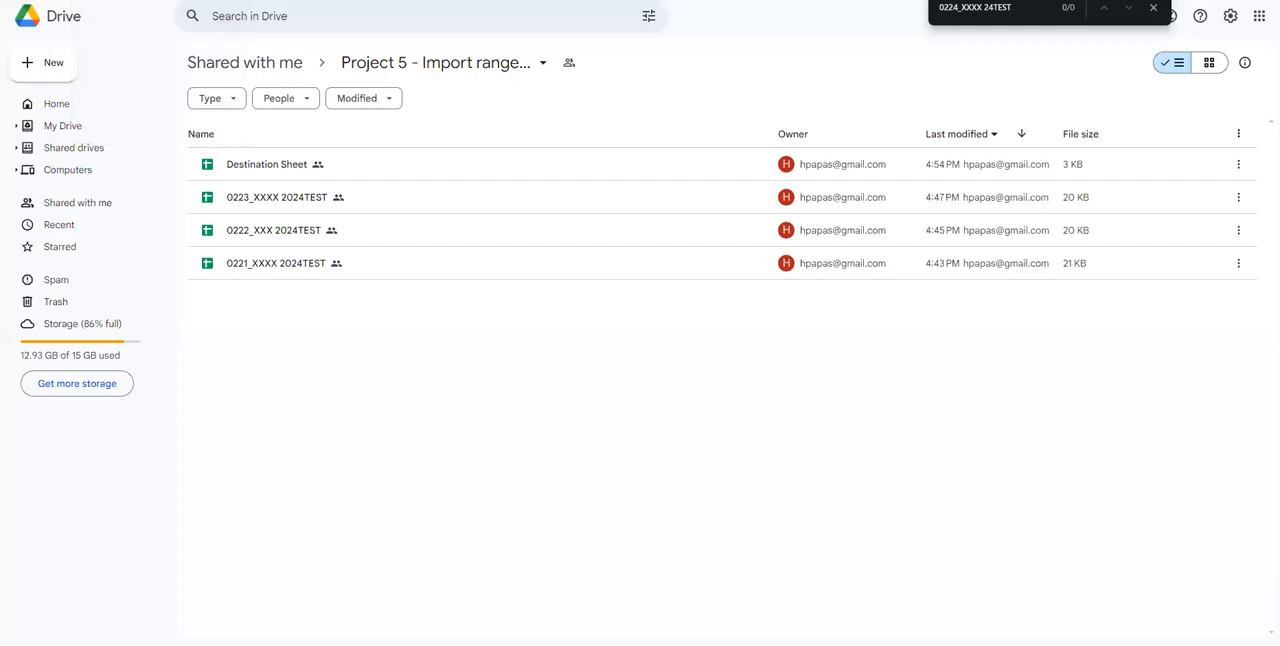
left_click(285, 198)
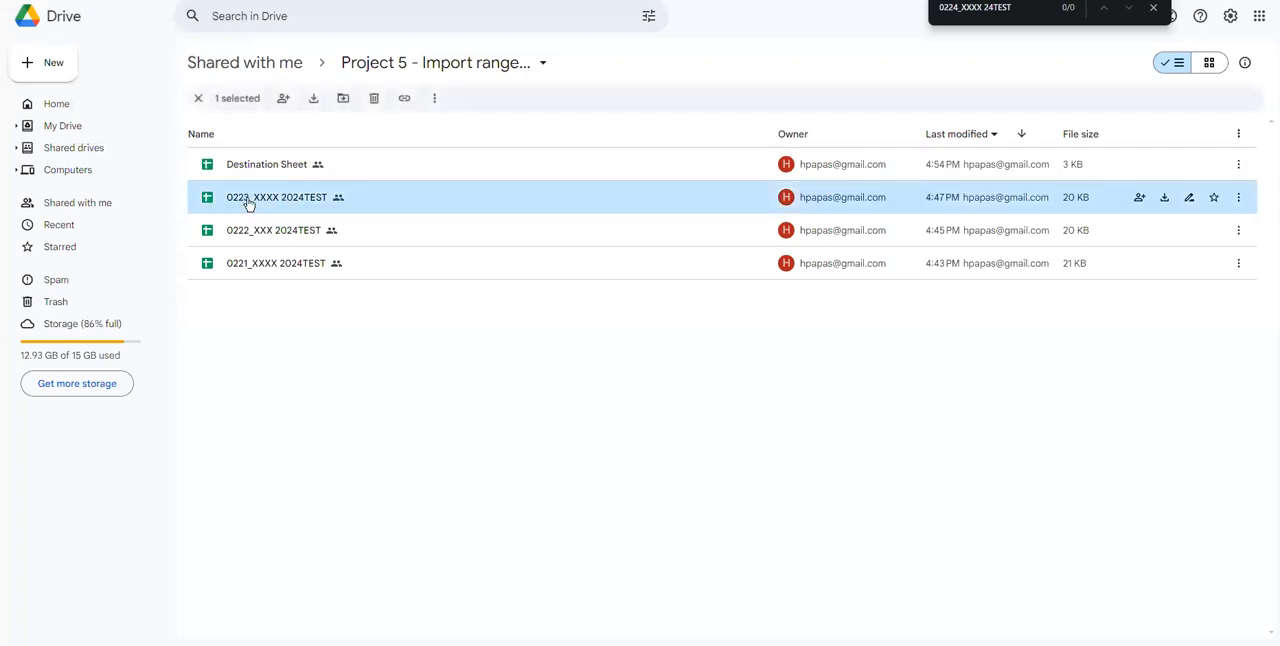
right_click(247, 199)
left_click(305, 292)
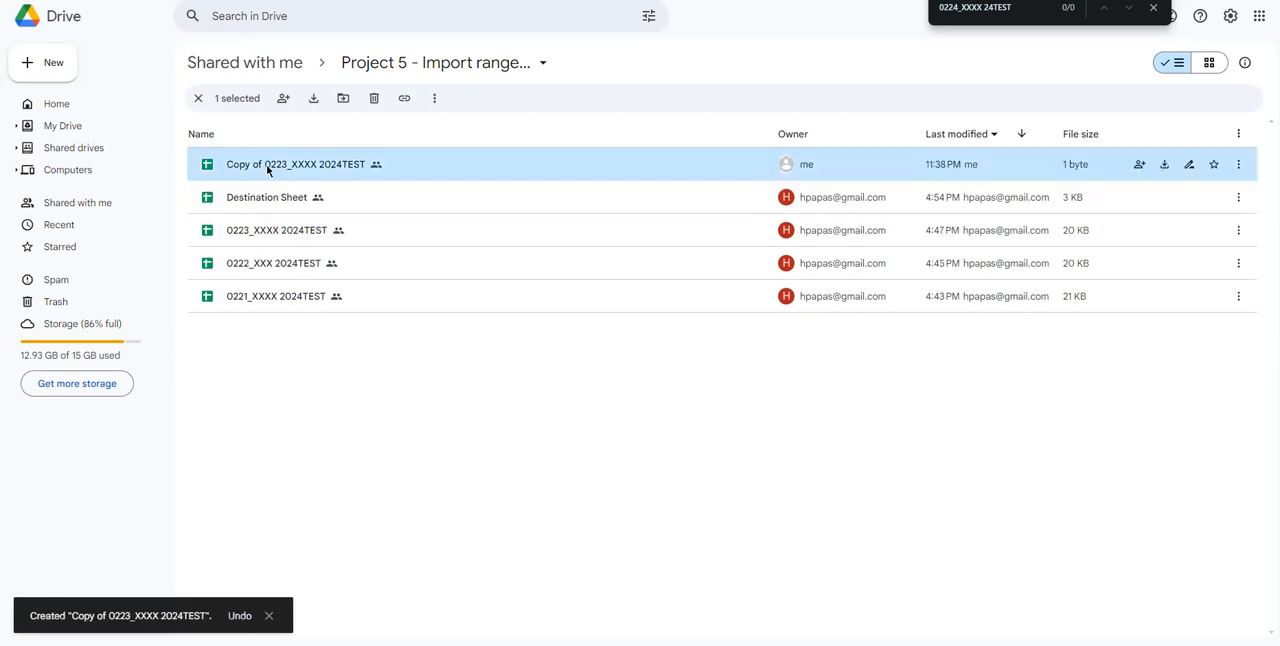
Rename the copied file to 0224_XXXX 2024TEST and clear the file selection.
right_click(265, 164)
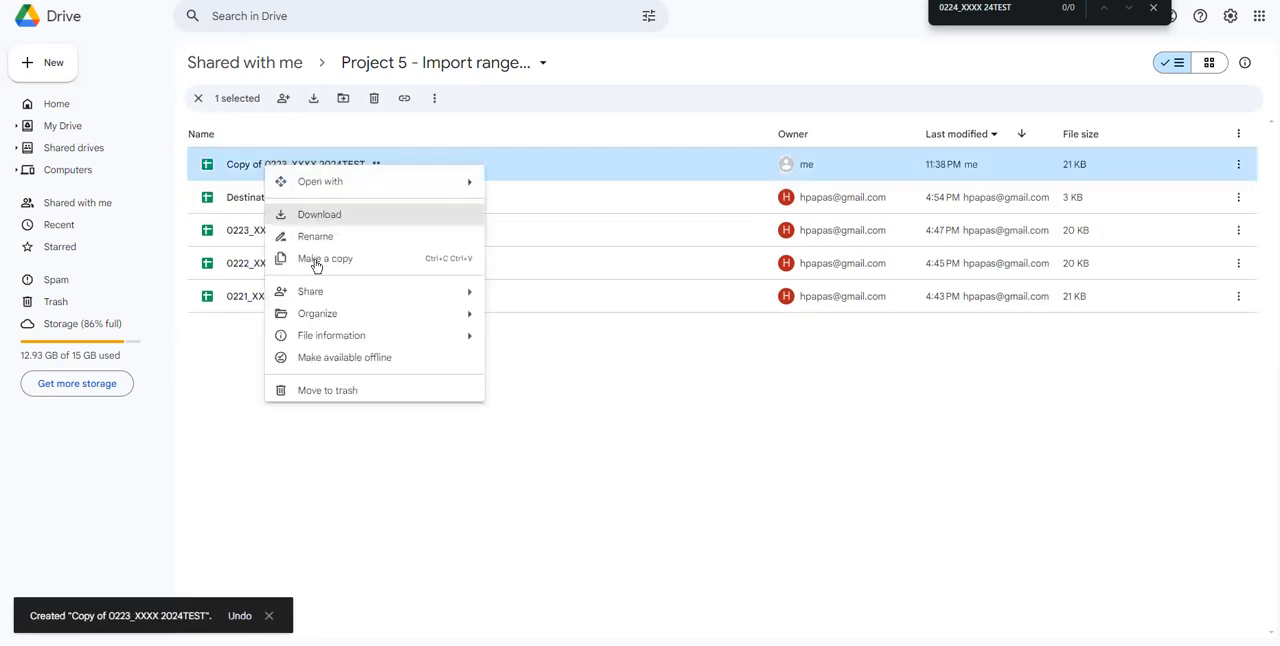
left_click(300, 236)
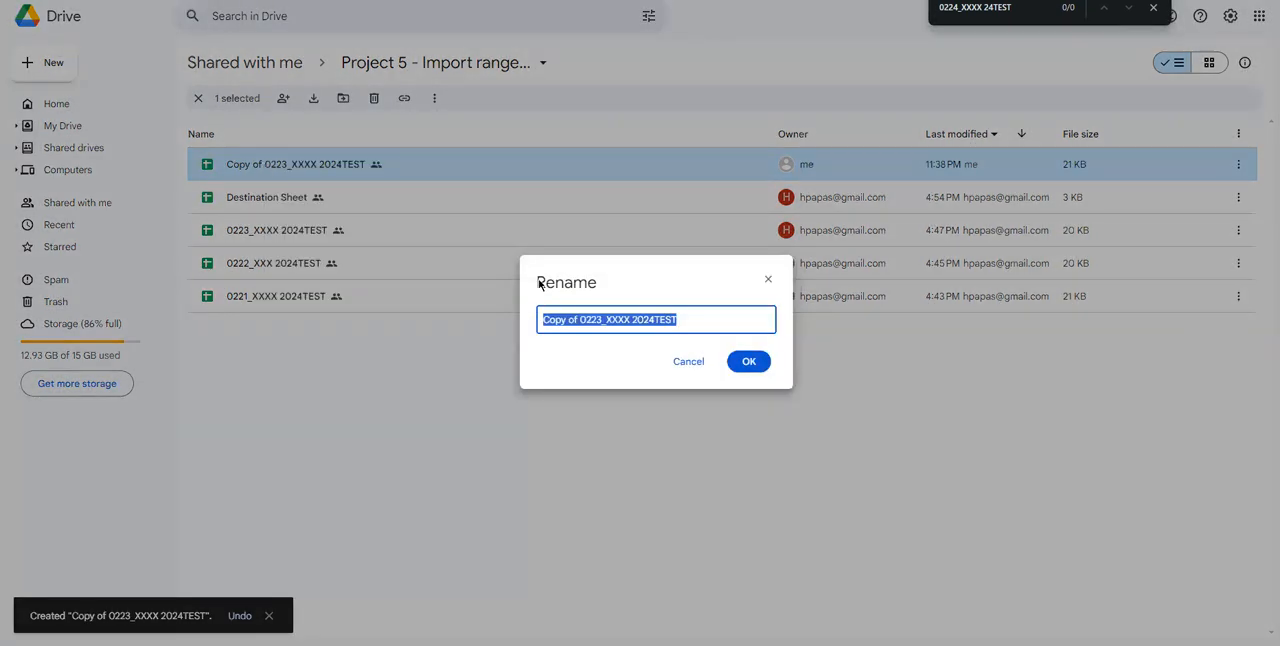
left_click(577, 319)
left_click_drag(579, 319, 528, 321)
key("BackSpace")
key("BackSpace")
type("4")
left_click(748, 361)
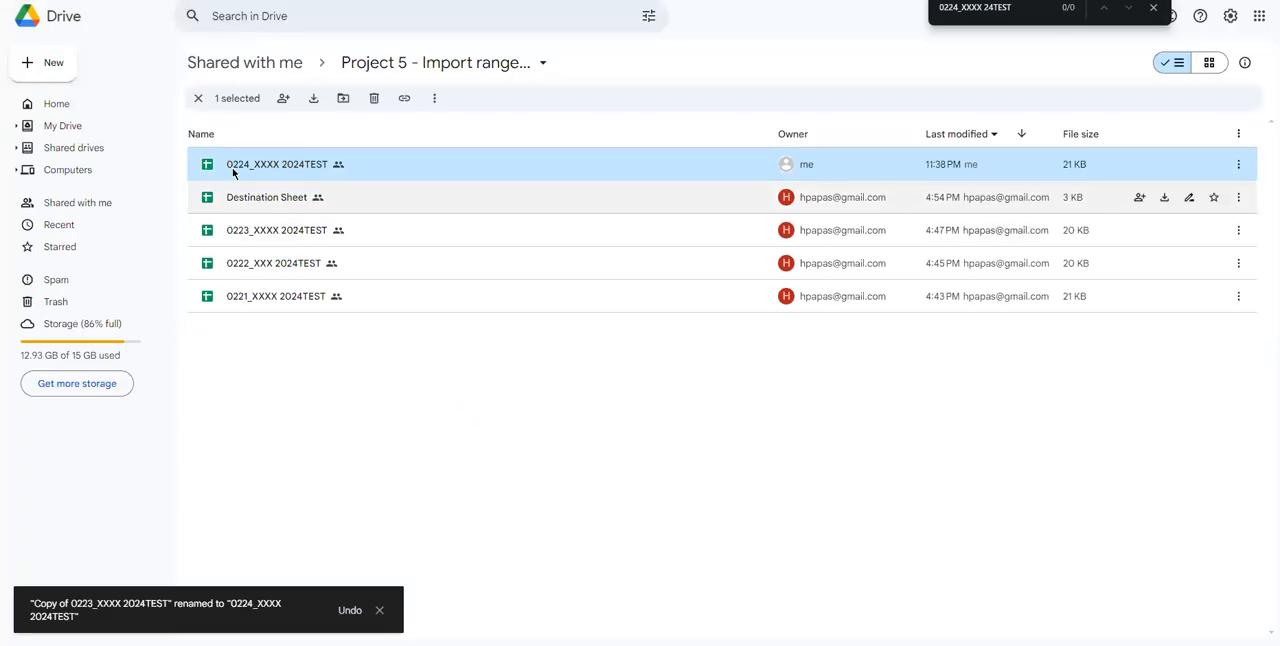
left_click(309, 357)
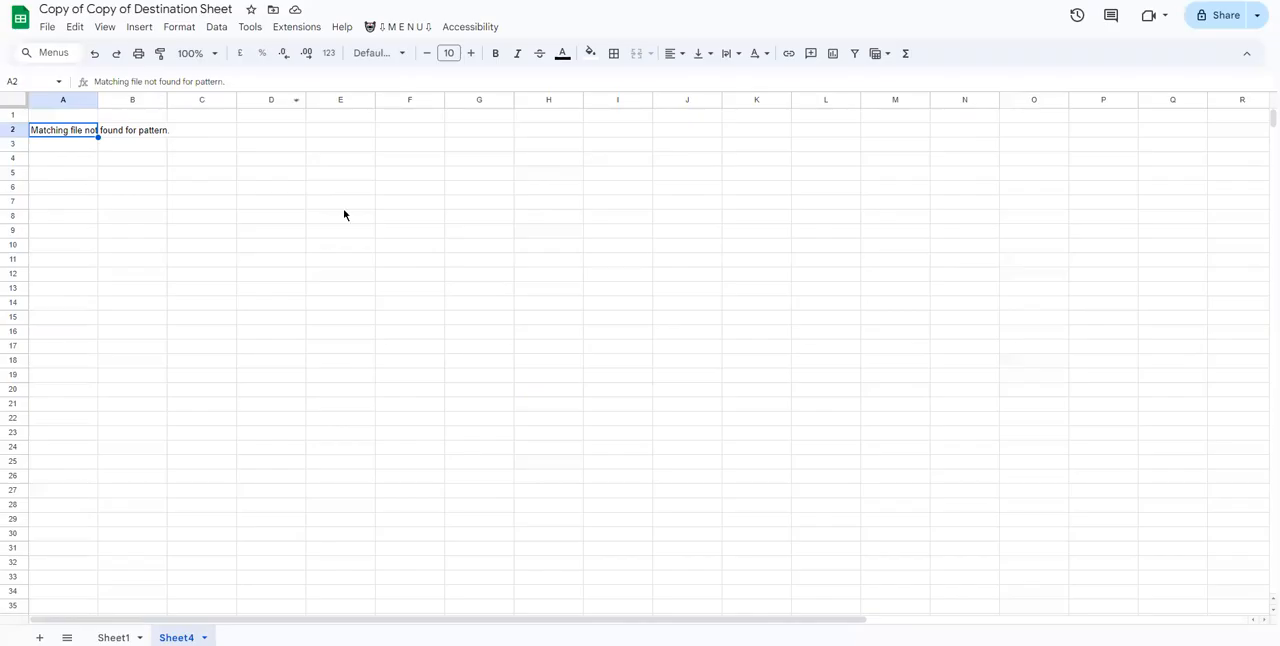
Rerun the Update Sheet script on Sheet4 and widen column A enough for the full date in A2.
left_click(398, 26)
left_click(410, 50)
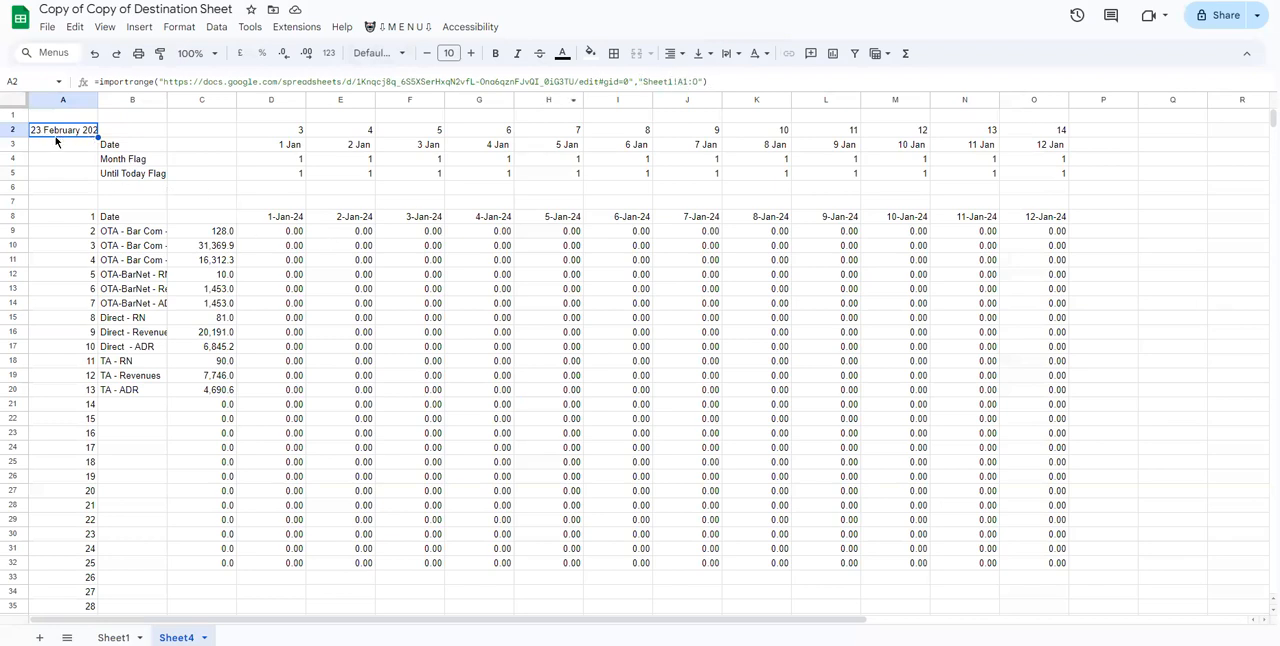
left_click_drag(97, 99, 108, 99)
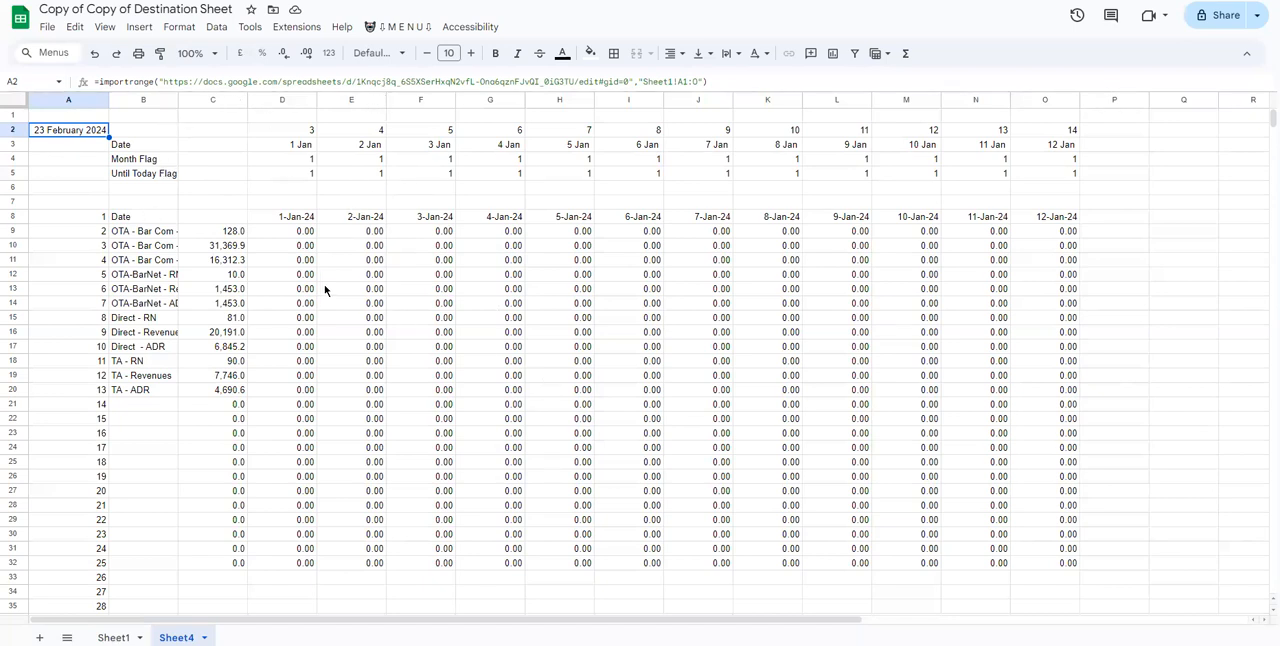
Return to the Drive folder and examine the data in the source sheet 0222_XXX 2024TEST, selecting range A1:R8.
left_click(215, 1)
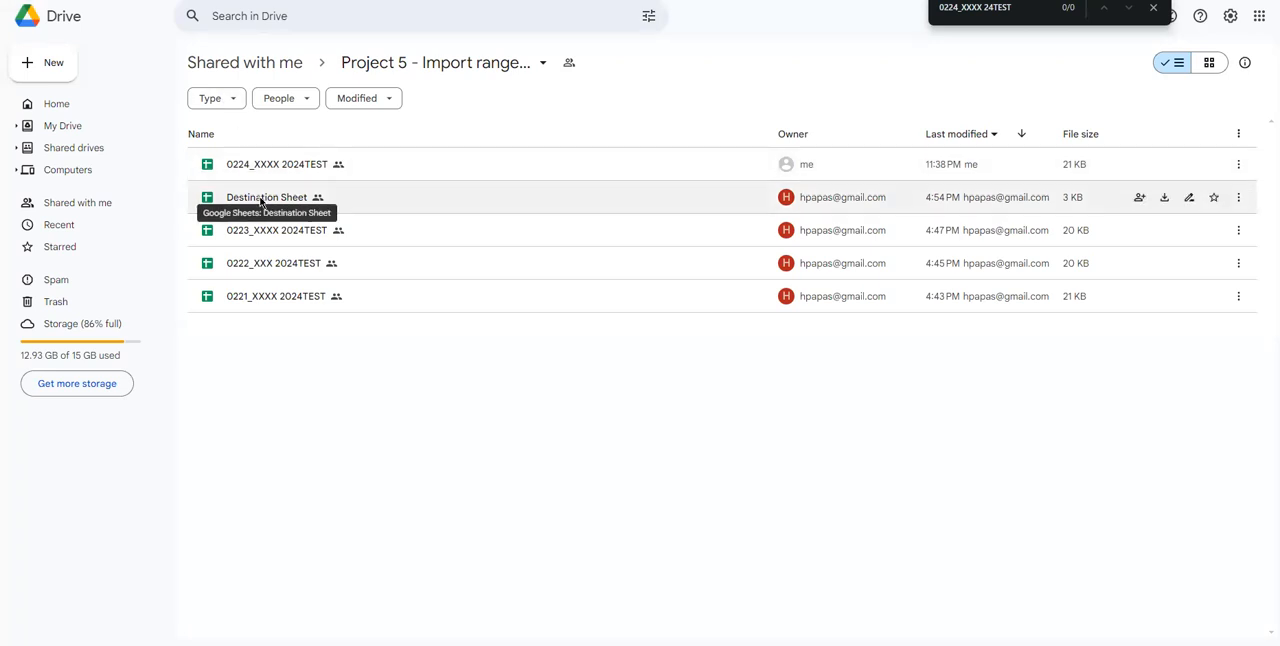
double_click(244, 167)
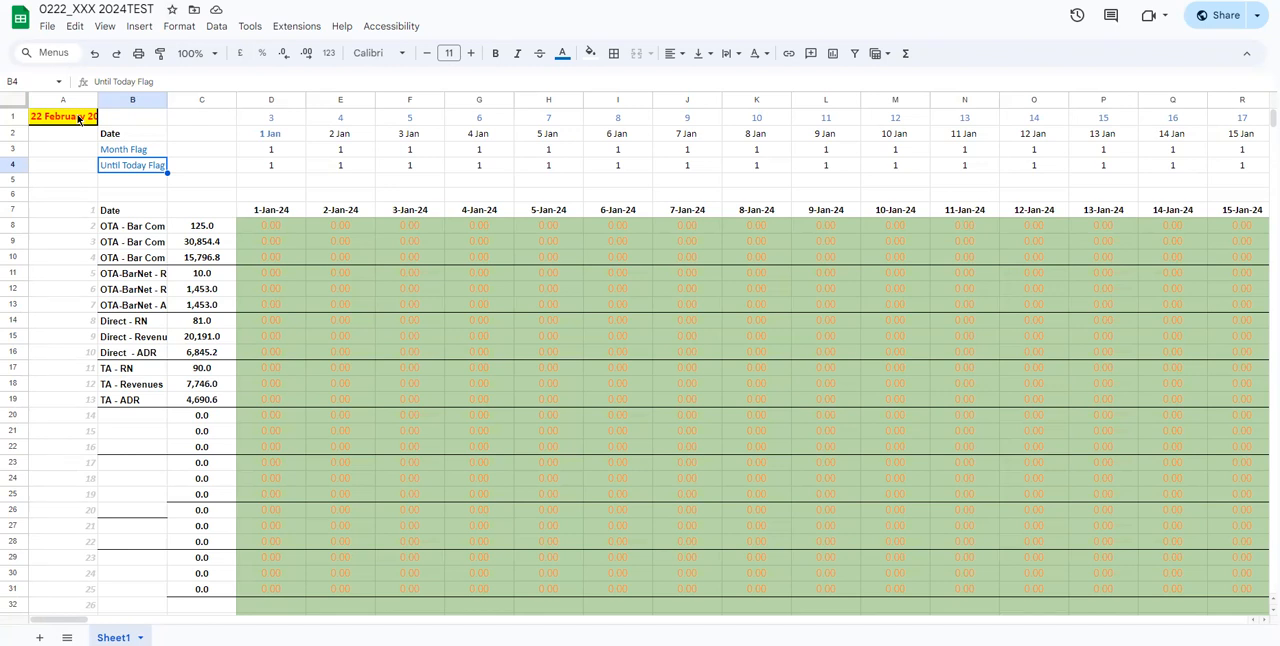
left_click_drag(79, 118, 1172, 165)
left_click_drag(1218, 206, 1230, 226)
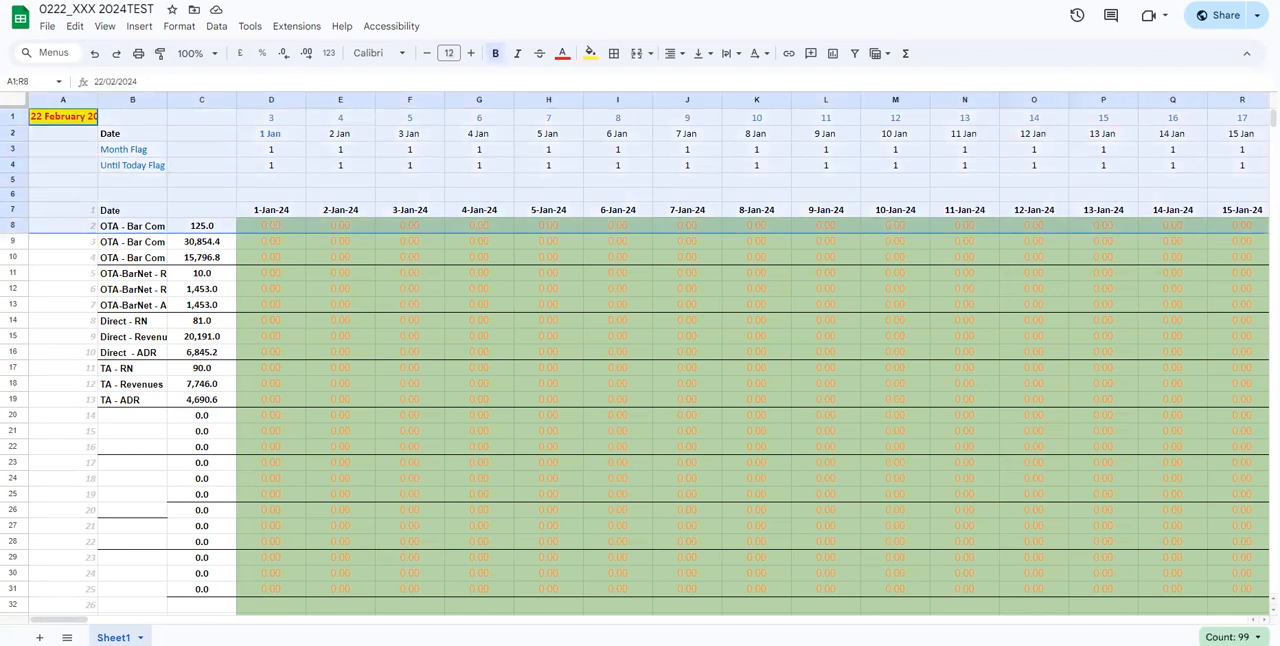
left_click_drag(60, 619, 9, 586)
Inspect the source range in the IMPORTRANGE formula in A2 of Sheet4 and compare it with the imported data.
left_click(290, 1)
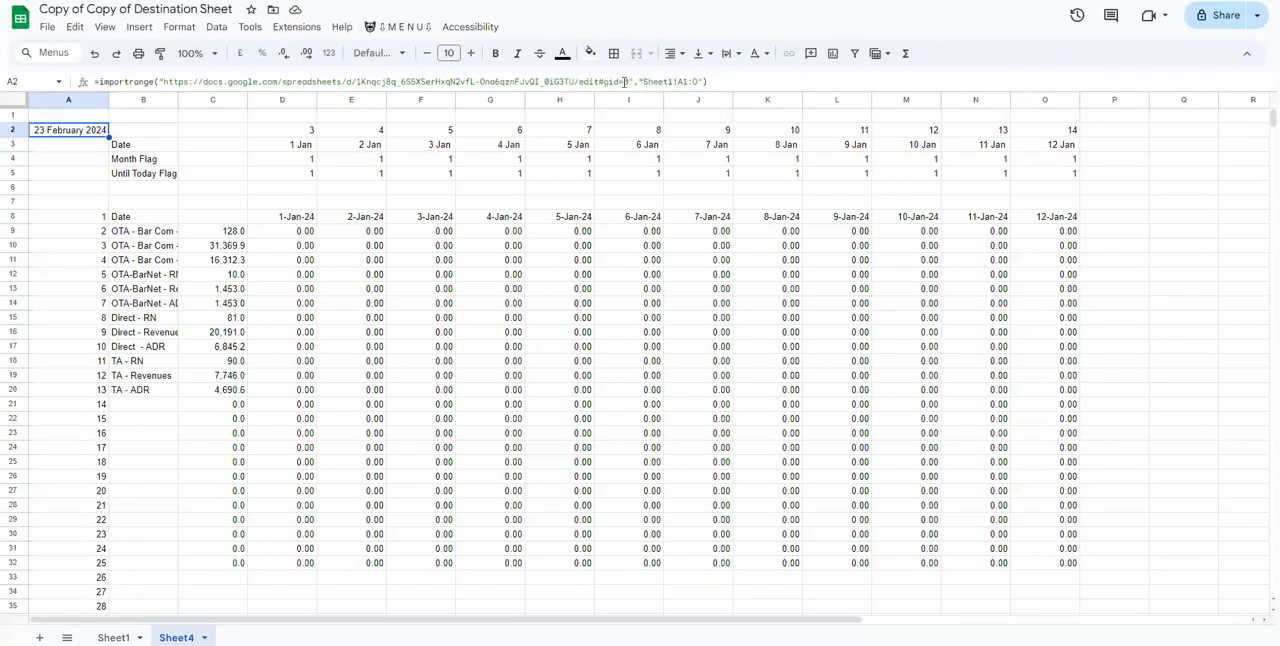
left_click(682, 81)
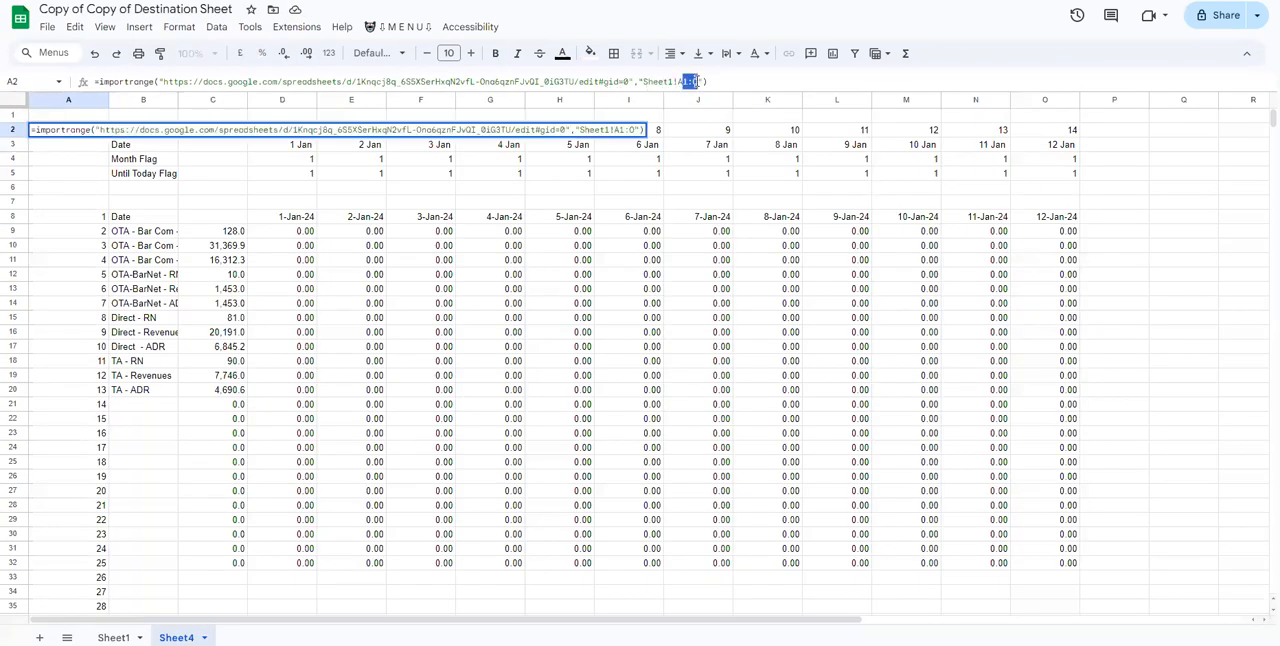
double_click(729, 173)
left_click_drag(1070, 130, 242, 428)
left_click(128, 288)
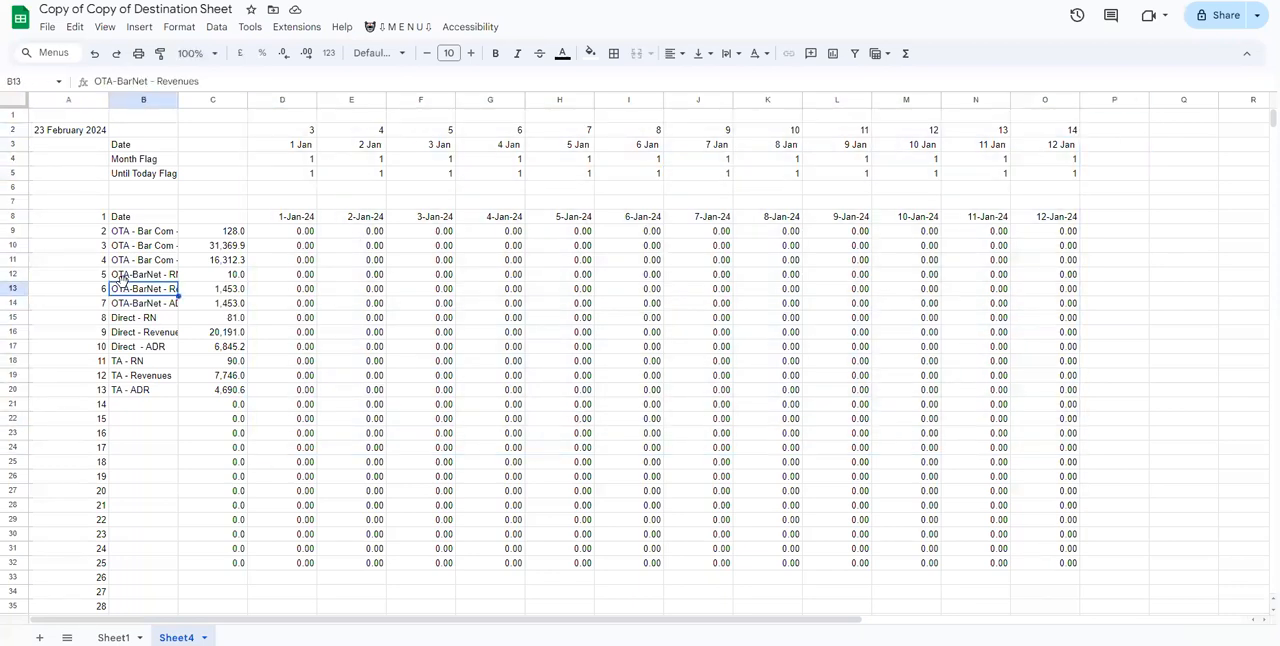
left_click(380, 29)
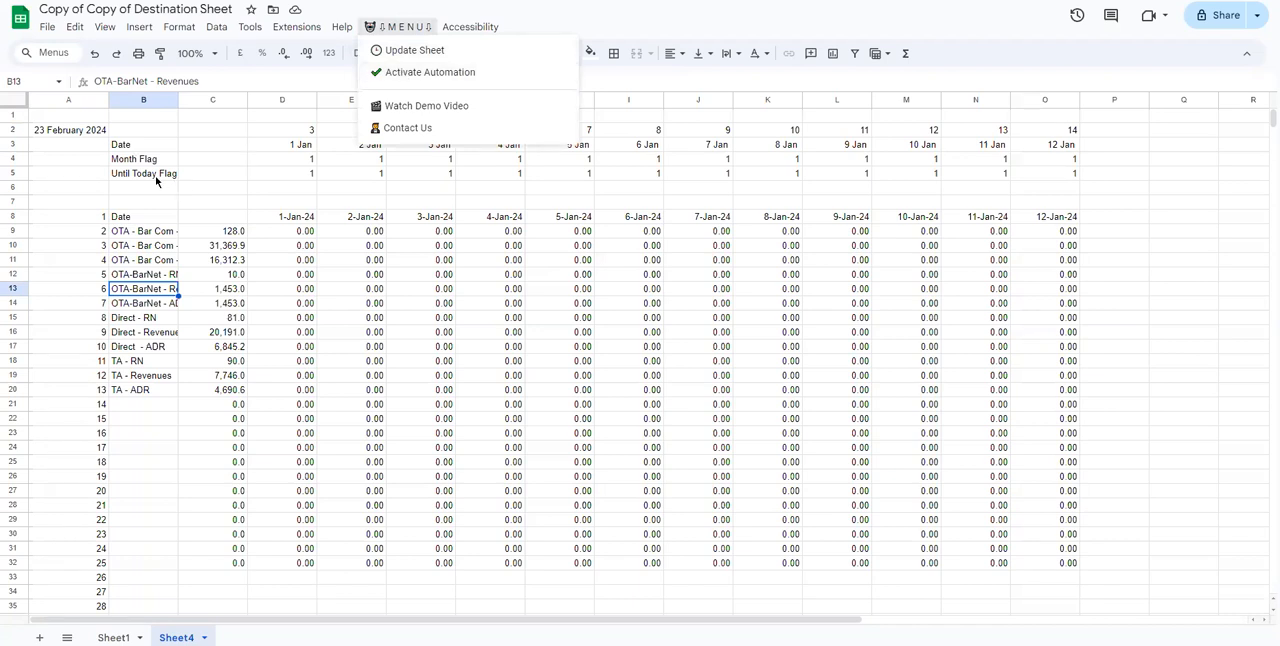
left_click(419, 343)
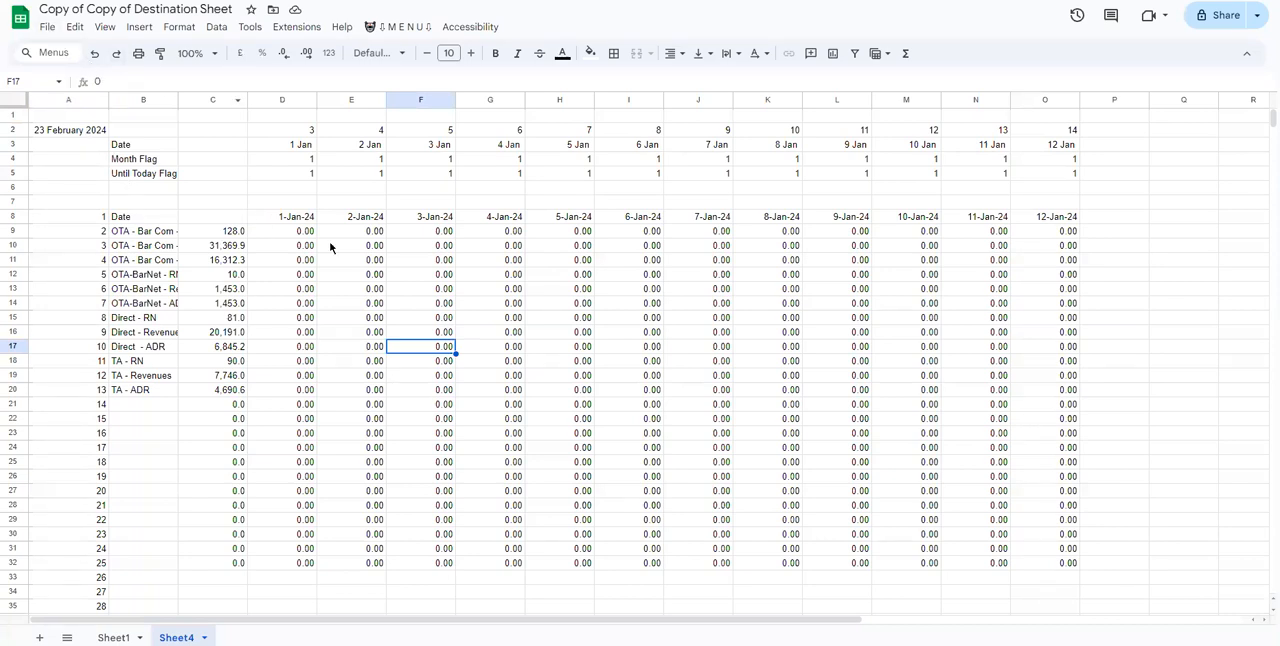
Move the newly created file 0224_XXXX 2024TEST from the Drive folder to the trash.
left_click(76, 134)
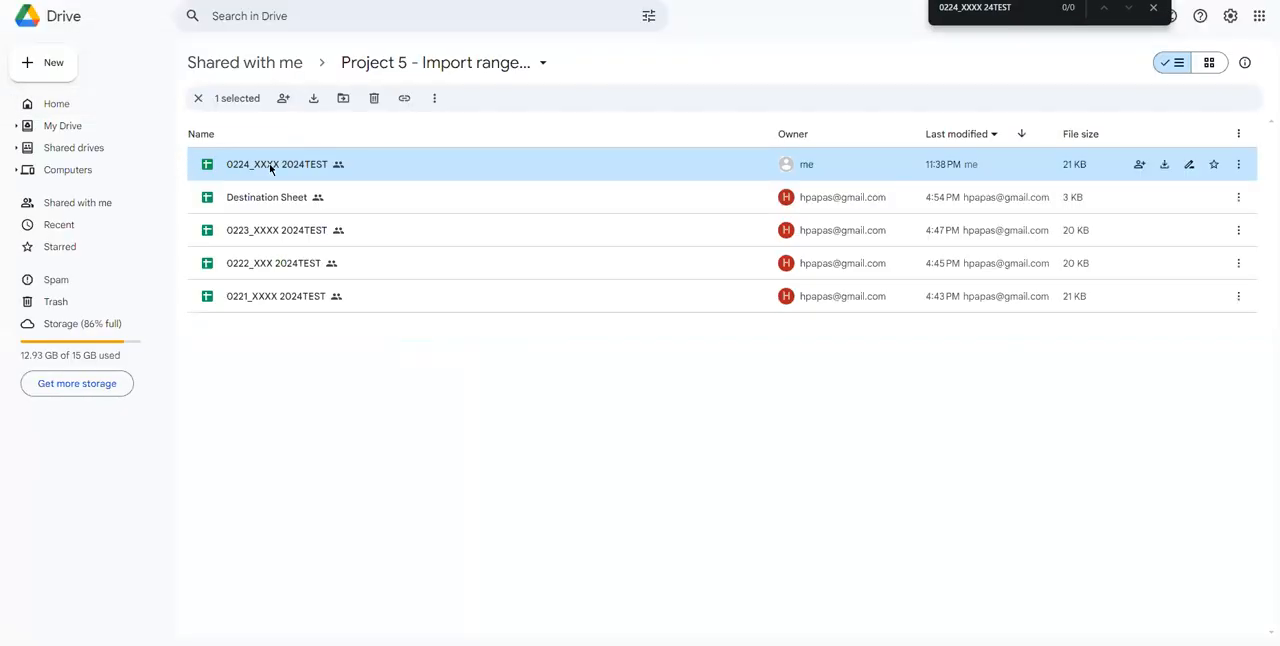
key("Delete")
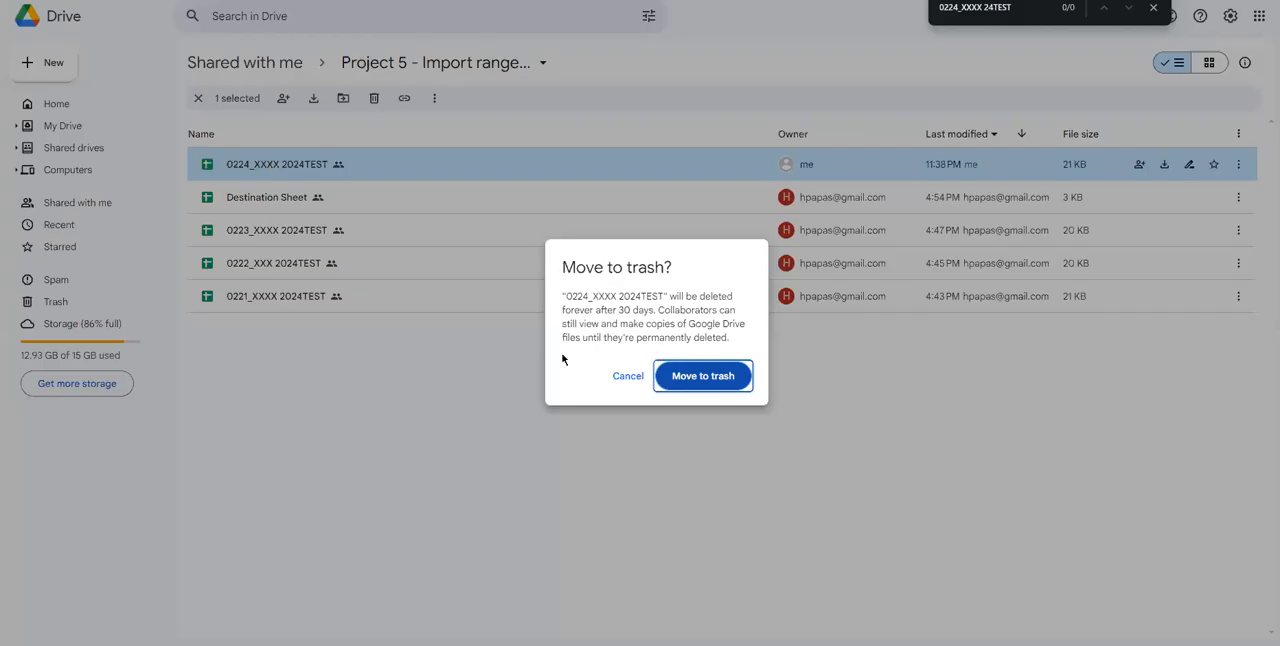
left_click(684, 382)
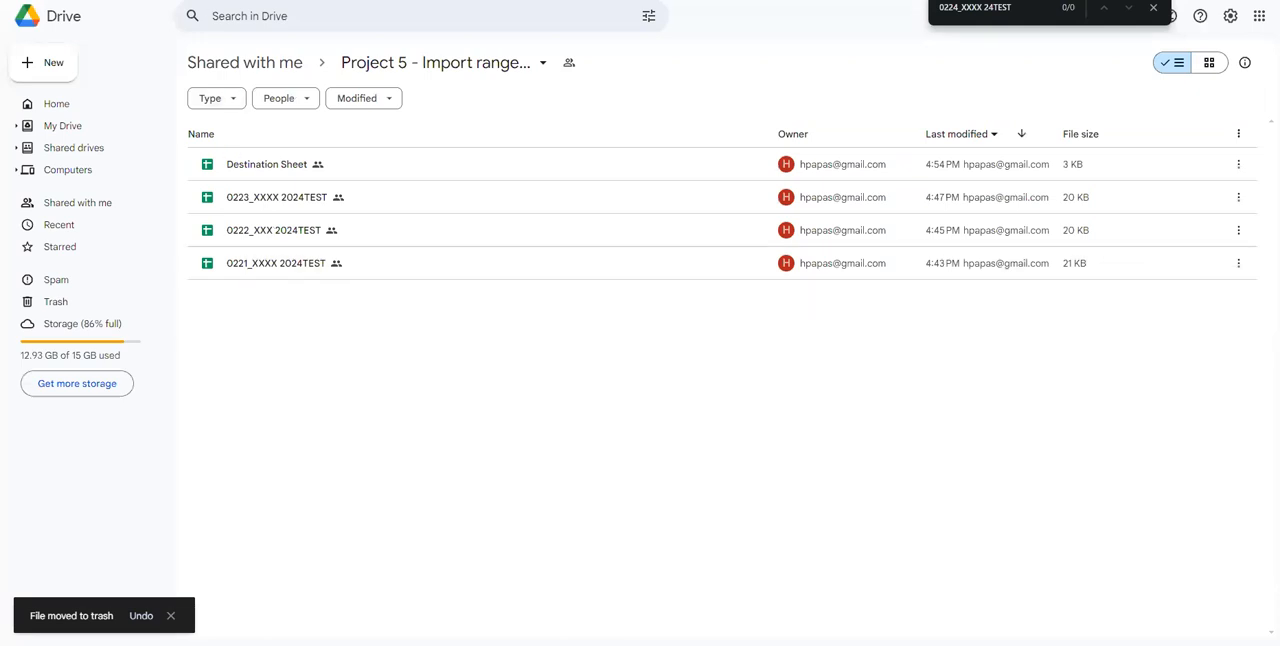
Run the Update Sheet script on Sheet4 with the 0224 source file removed, and check cell A2.
left_click(238, 1)
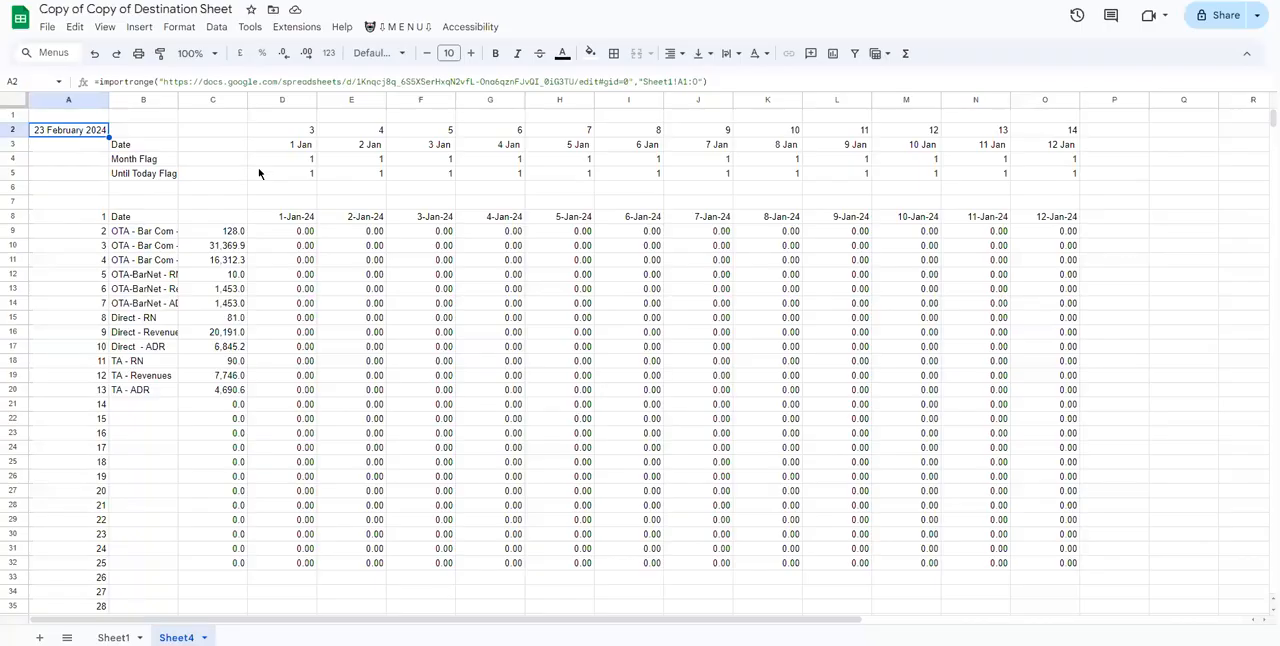
left_click_drag(260, 170, 270, 159)
left_click(395, 28)
left_click(403, 48)
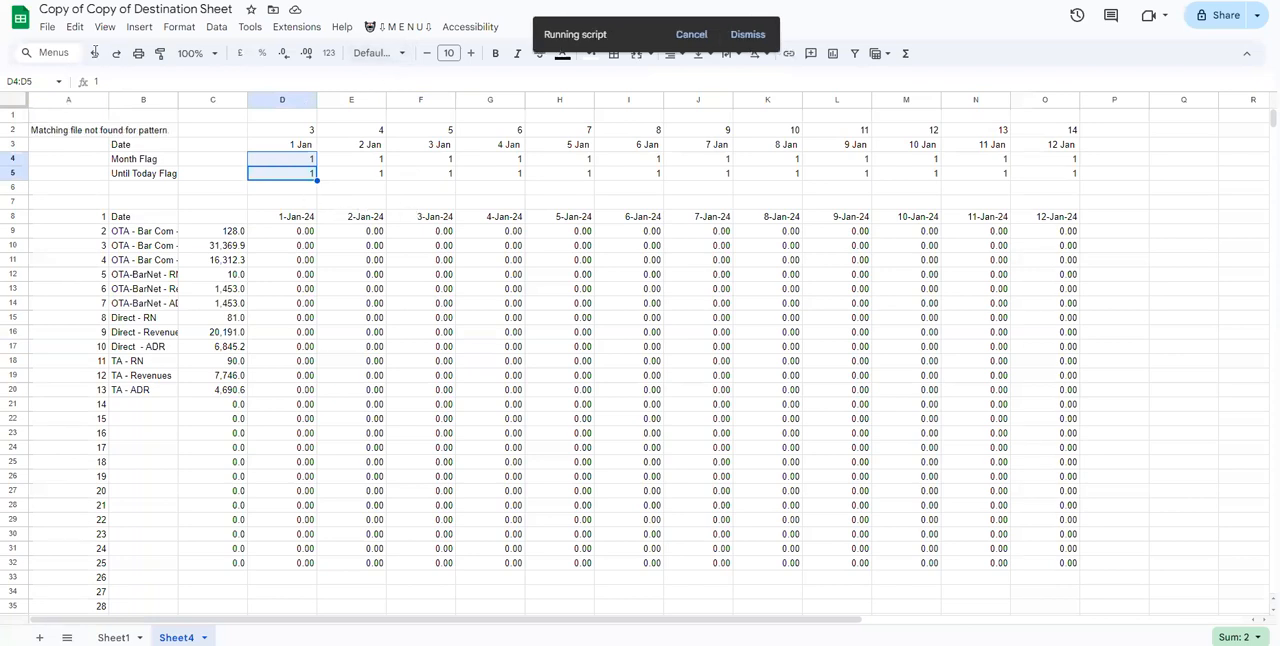
left_click(83, 135)
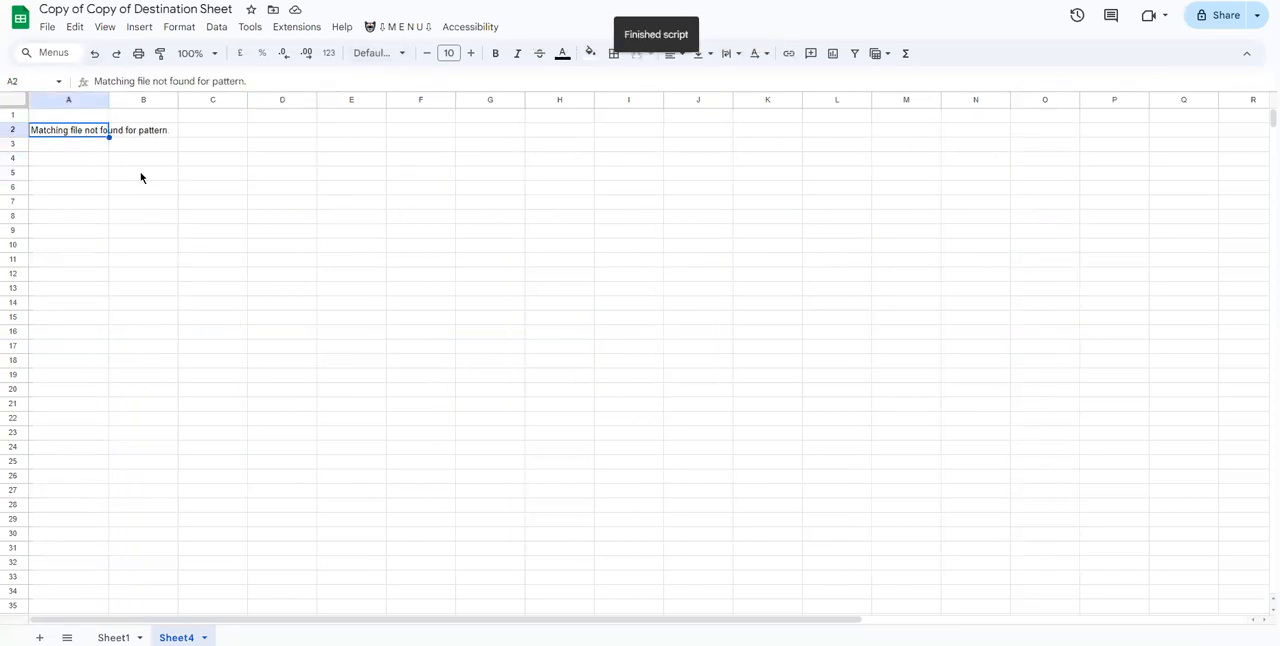